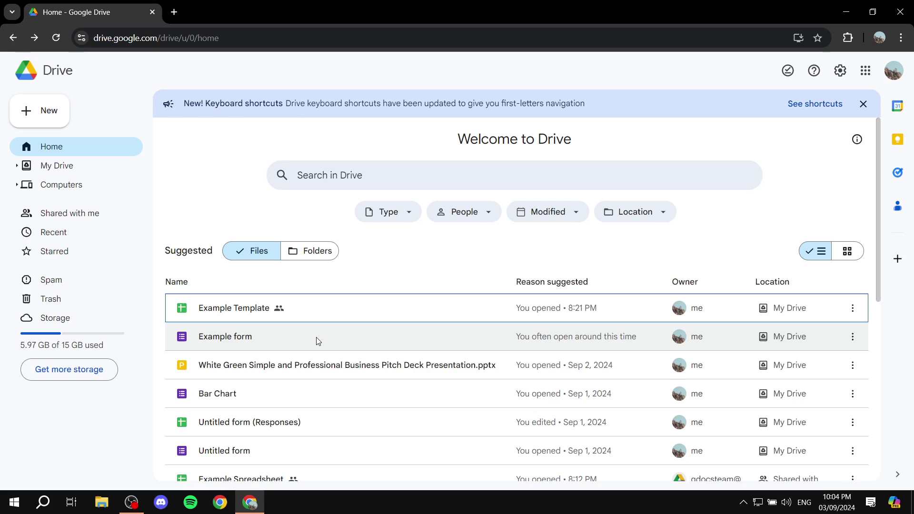
# Upload SIndiaQuizzes.pdf from the desktop to Google Drive, dismiss the upload notice and reload the file list
pyautogui.click(251, 504)
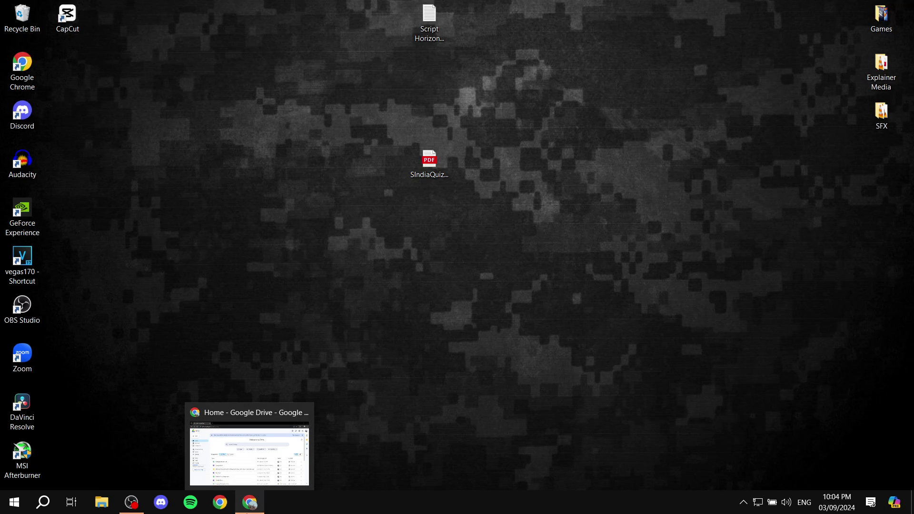
pyautogui.click(243, 435)
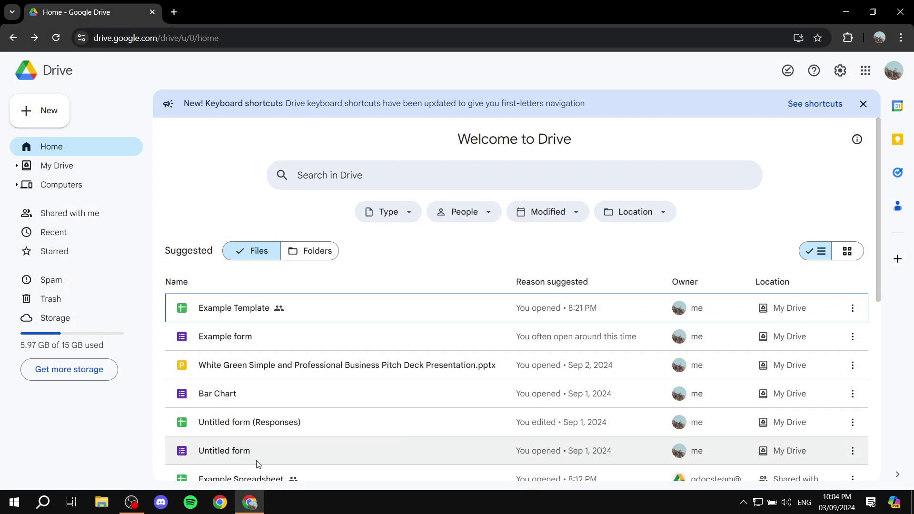
pyautogui.click(249, 502)
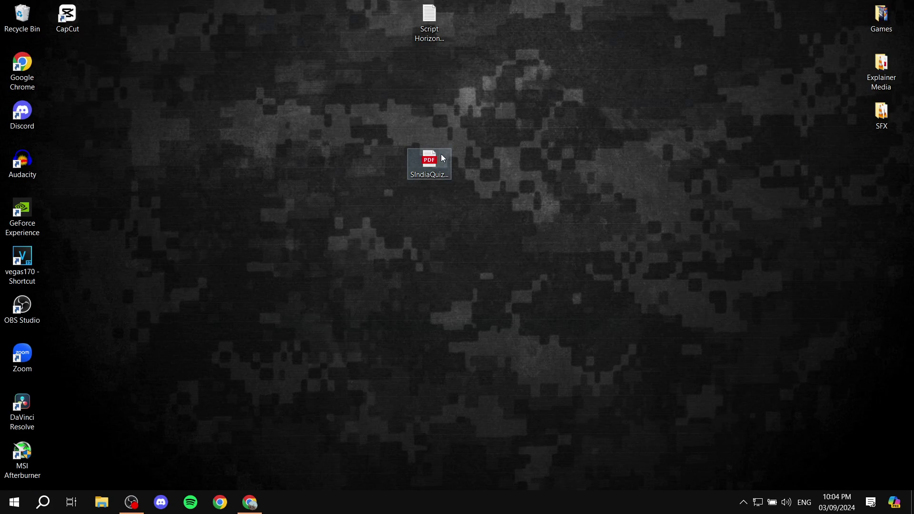
pyautogui.moveTo(447, 156); pyautogui.dragTo(386, 312)
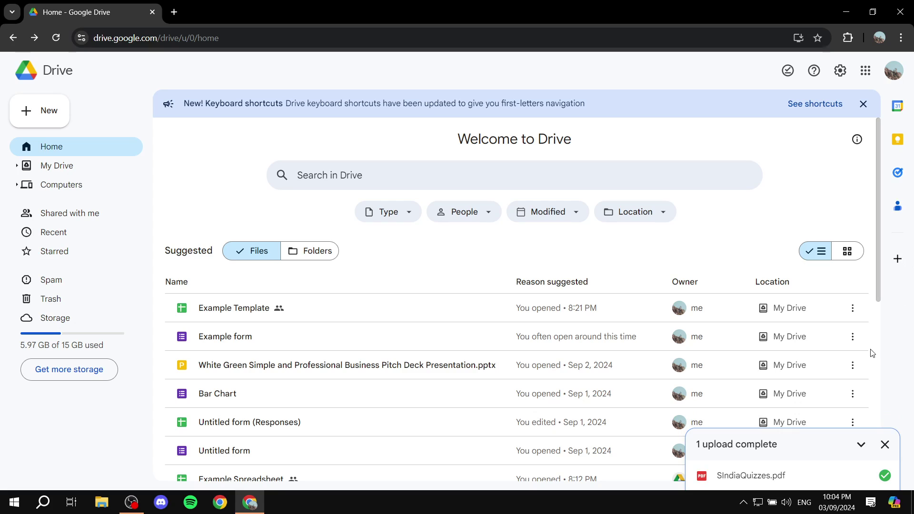
pyautogui.click(885, 444)
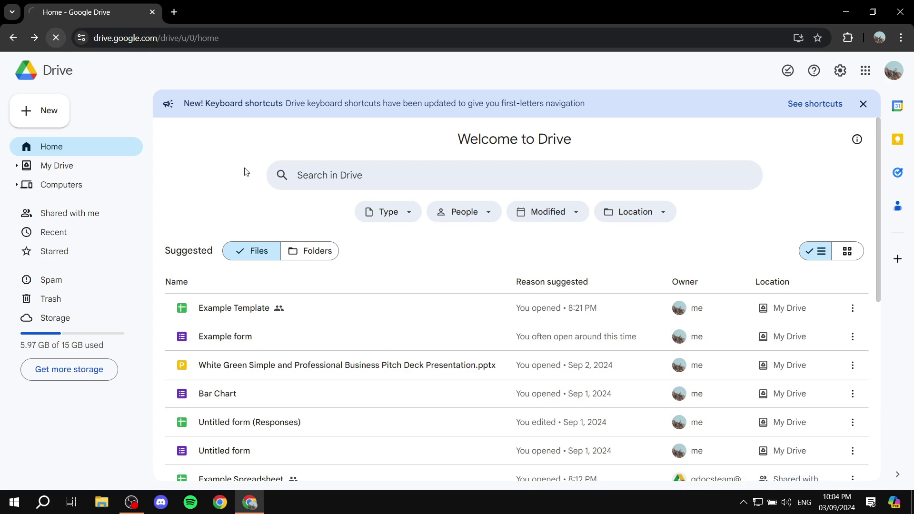
pyautogui.click(54, 40)
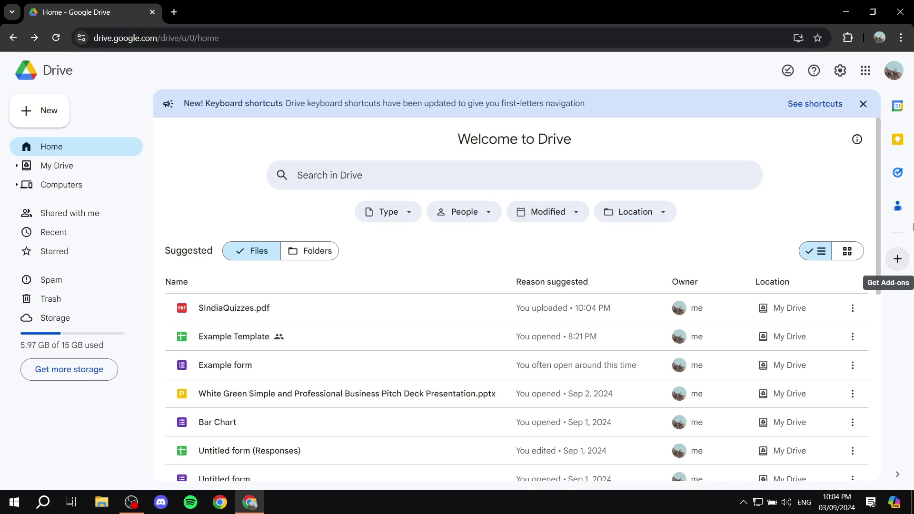
# Check the "Convert uploads to Google Docs editor format" option in the Drive settings and return to the home page
pyautogui.click(840, 71)
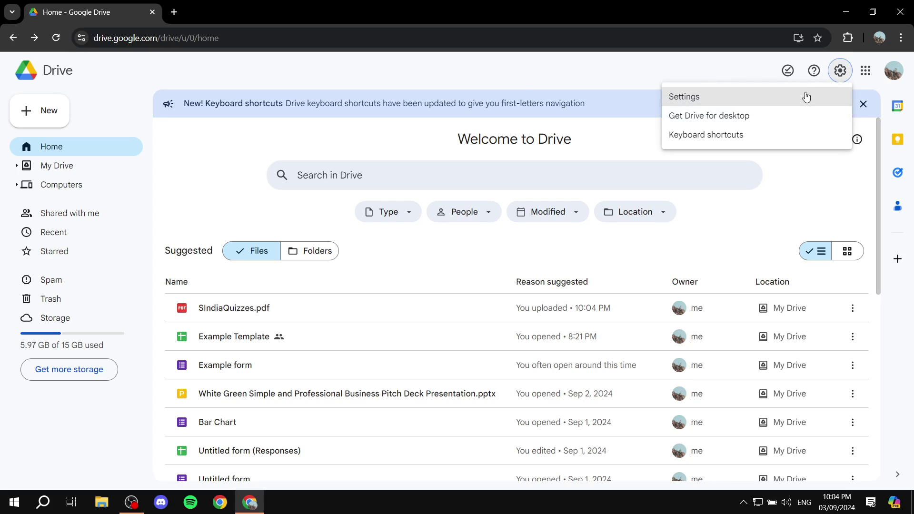
pyautogui.click(806, 97)
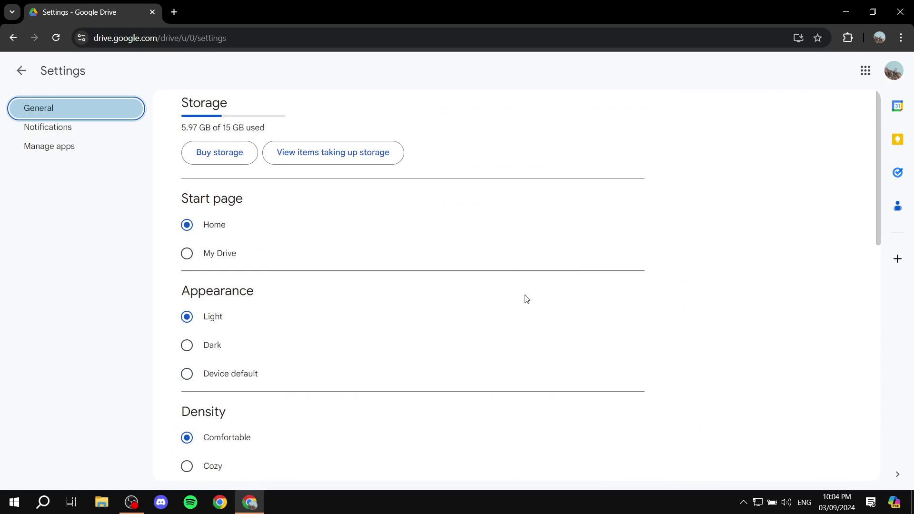
pyautogui.scroll(-7, 527, 299)
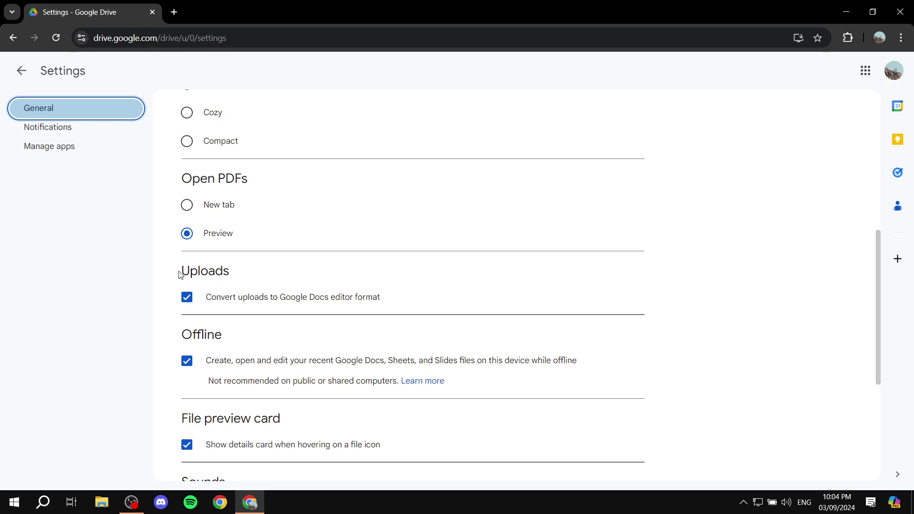
pyautogui.click(179, 271)
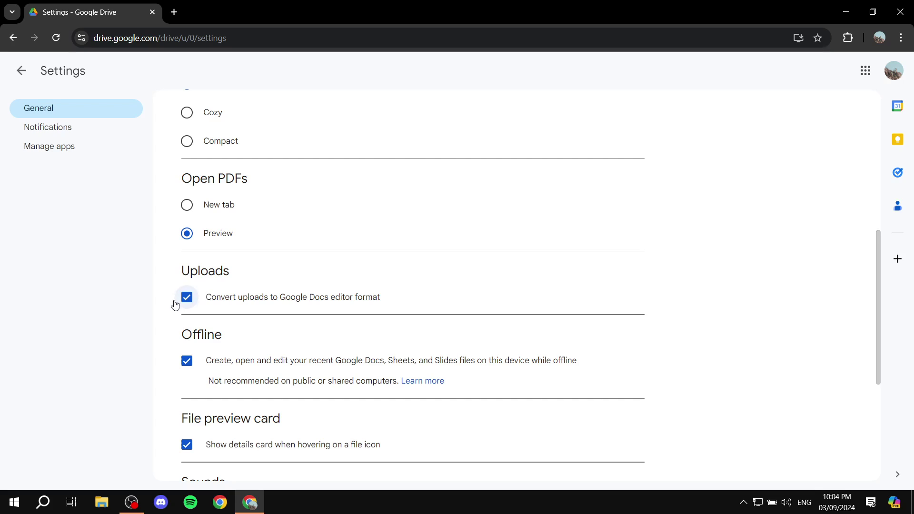
pyautogui.click(22, 70)
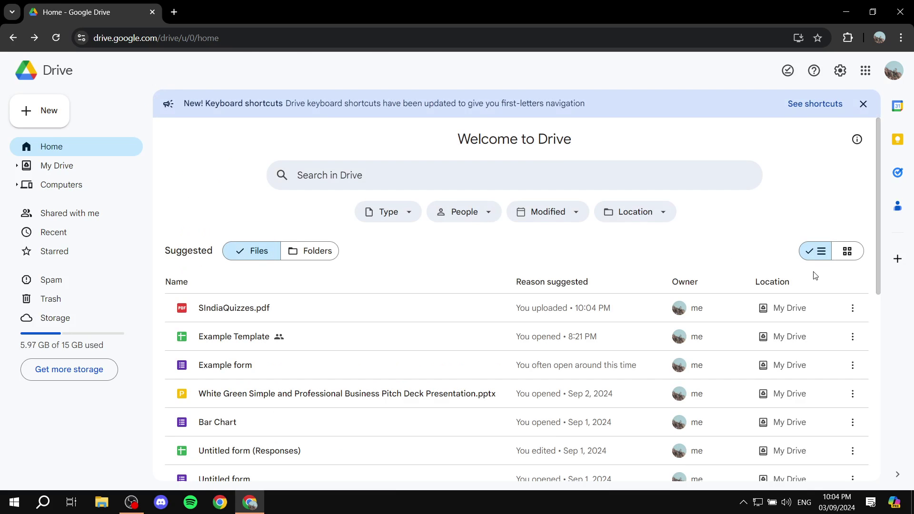
# Find the Automagical Forms add-on in the Google Workspace Marketplace and open its listing
pyautogui.click(896, 260)
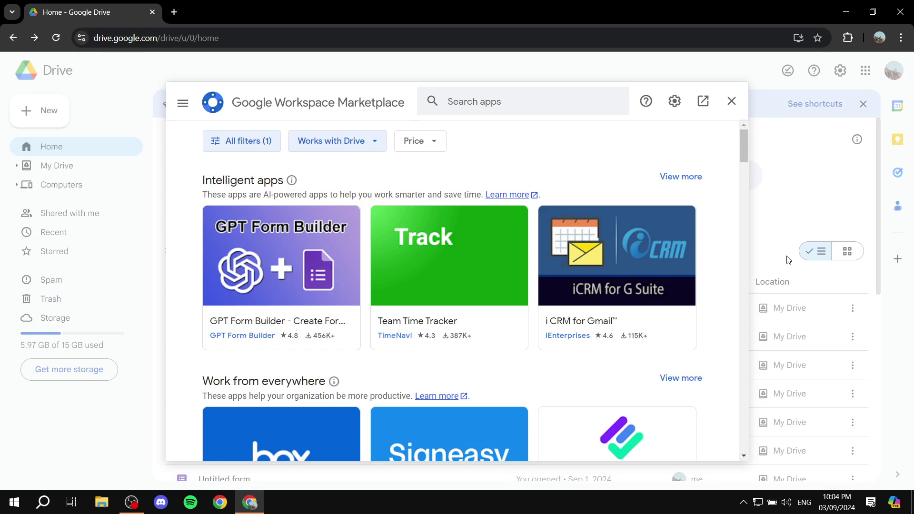
pyautogui.click(504, 102)
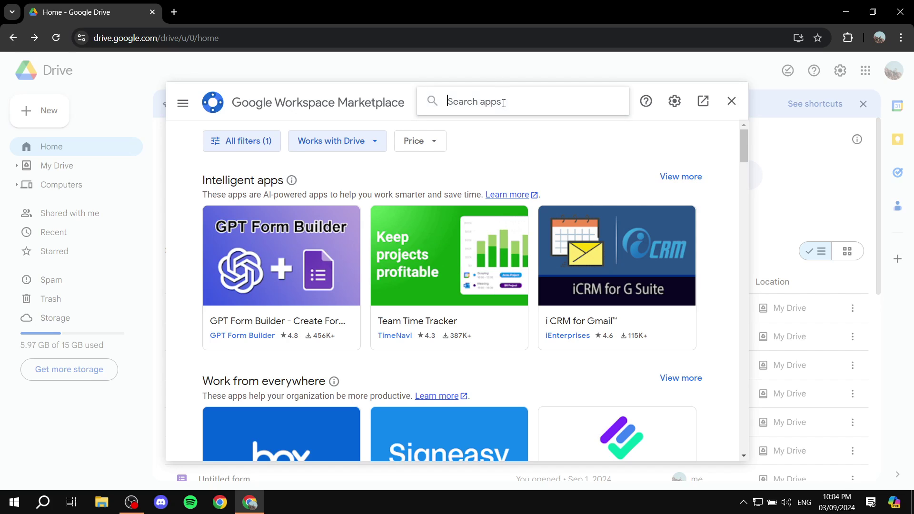
pyautogui.write('Automagica')
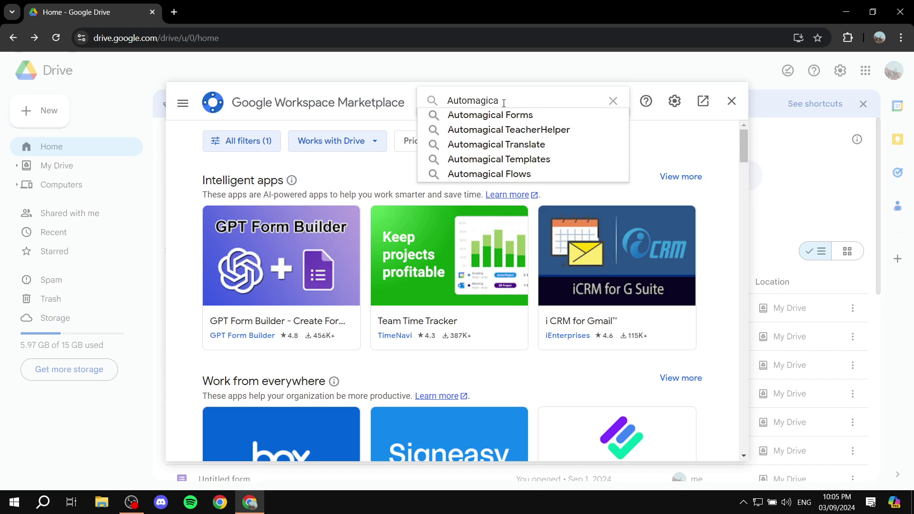
pyautogui.press('Down')
pyautogui.press('Return')
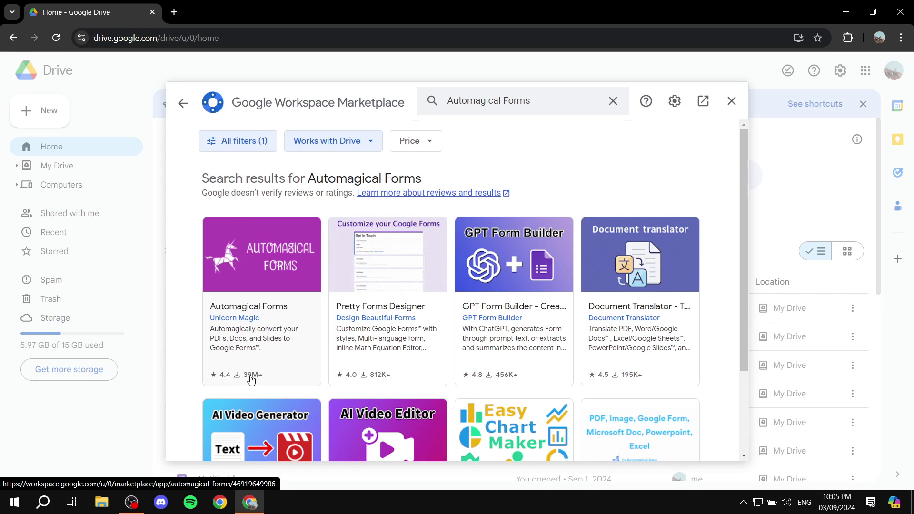
pyautogui.click(243, 257)
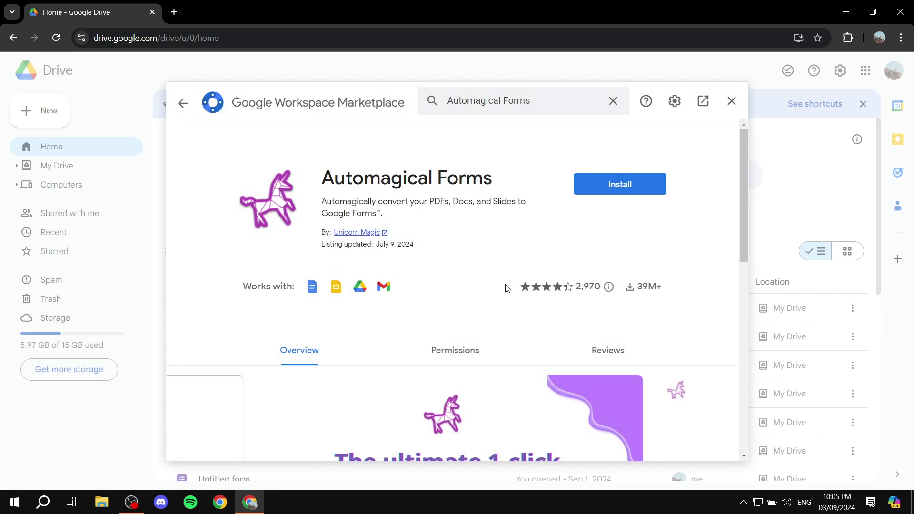
# Start installing Automagical Forms and sign in to it with the existing Google account
pyautogui.click(615, 189)
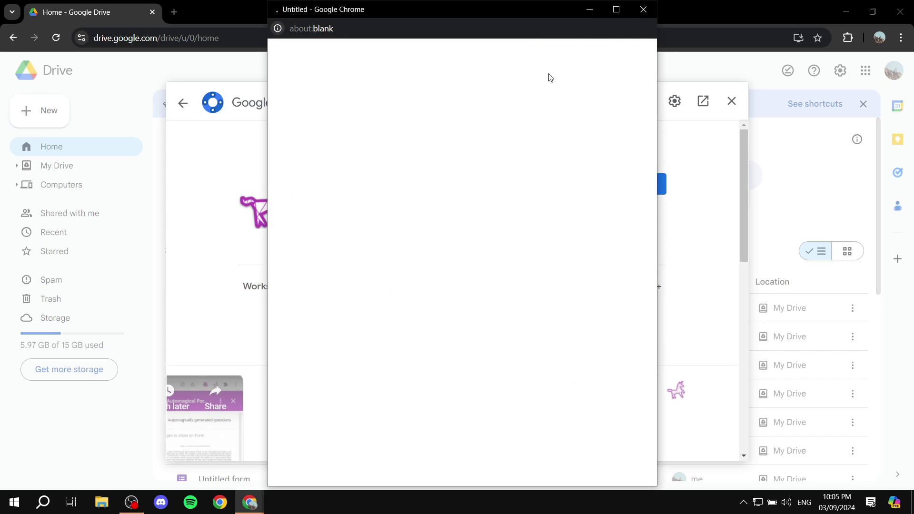
pyautogui.moveTo(532, 14); pyautogui.dragTo(801, 76)
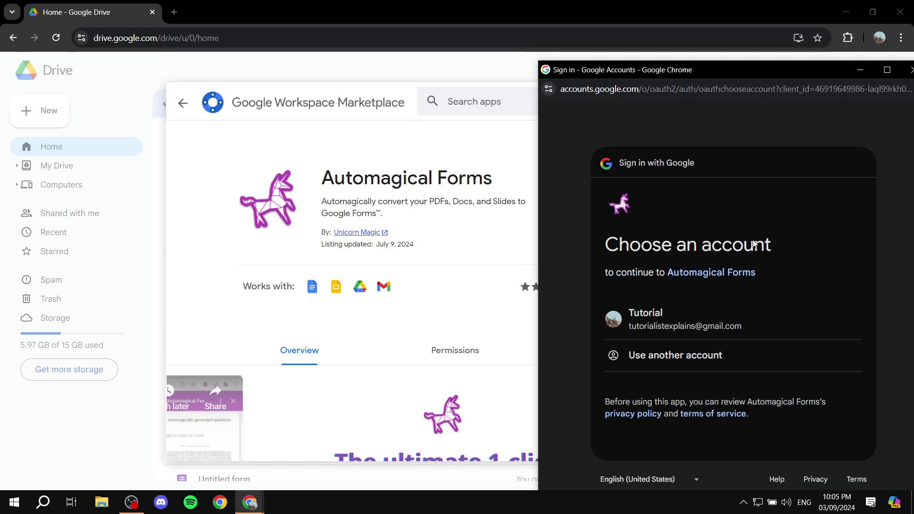
pyautogui.click(636, 318)
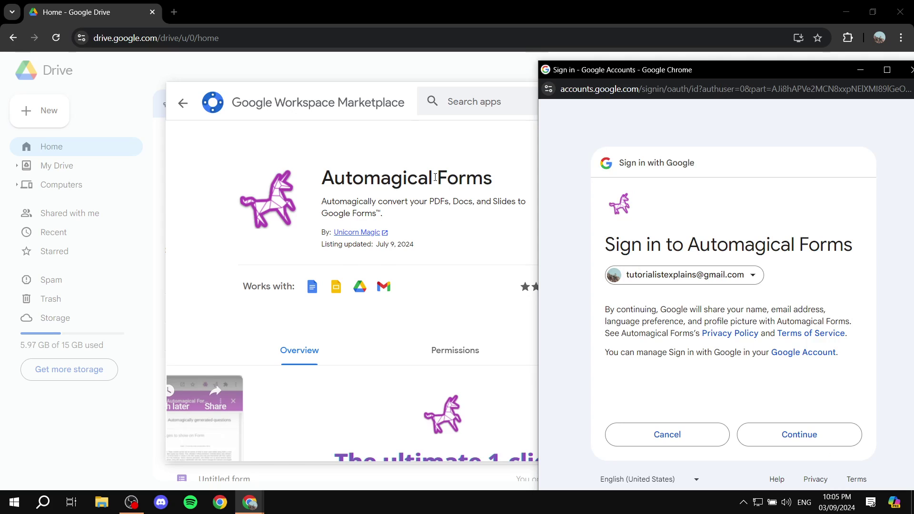
pyautogui.click(760, 434)
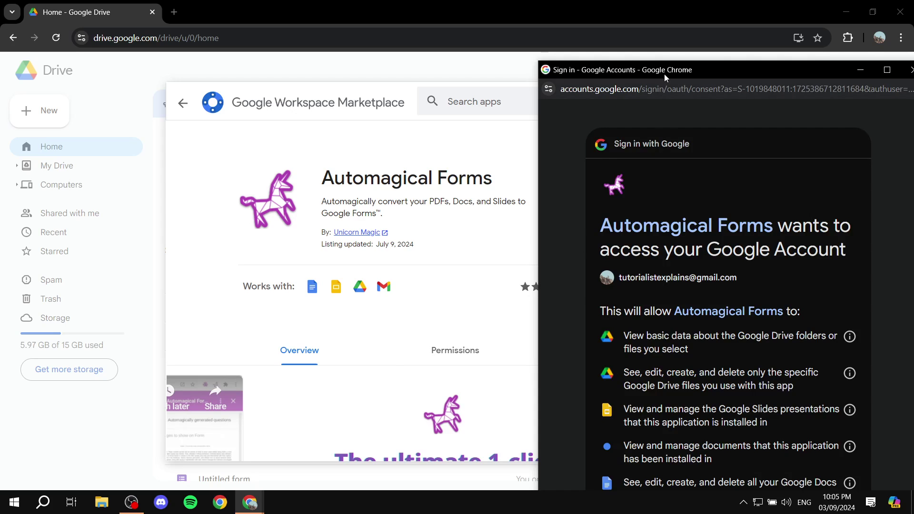
# Grant Automagical Forms the requested account access, finish the installation and close the Marketplace
pyautogui.moveTo(668, 75); pyautogui.dragTo(508, 55)
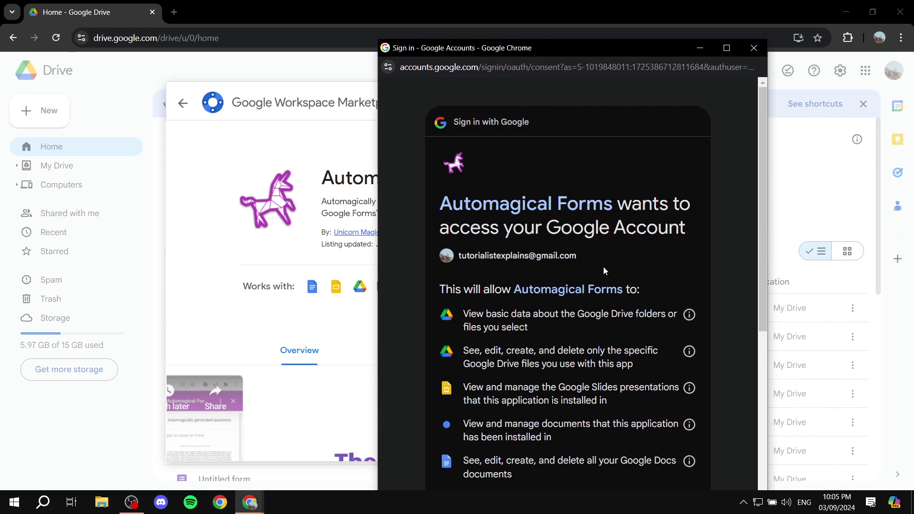
pyautogui.scroll(-7, 604, 270)
pyautogui.click(631, 434)
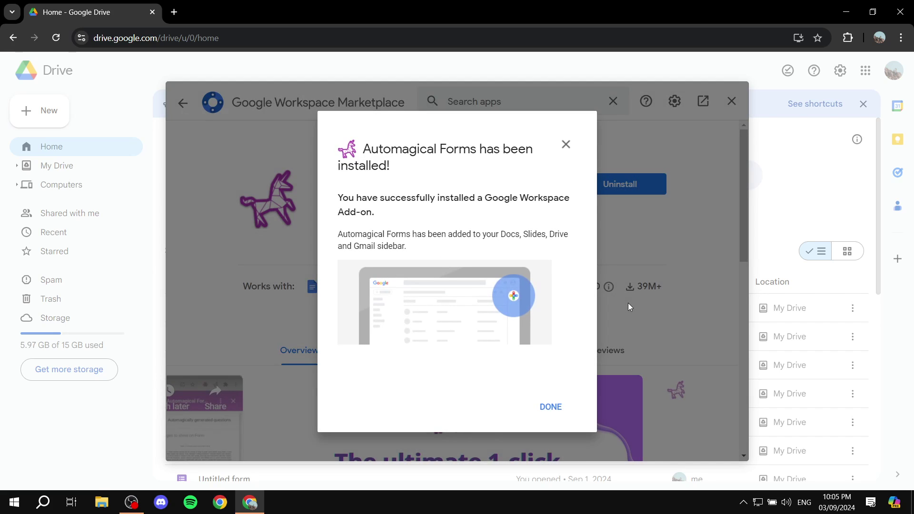
pyautogui.click(548, 409)
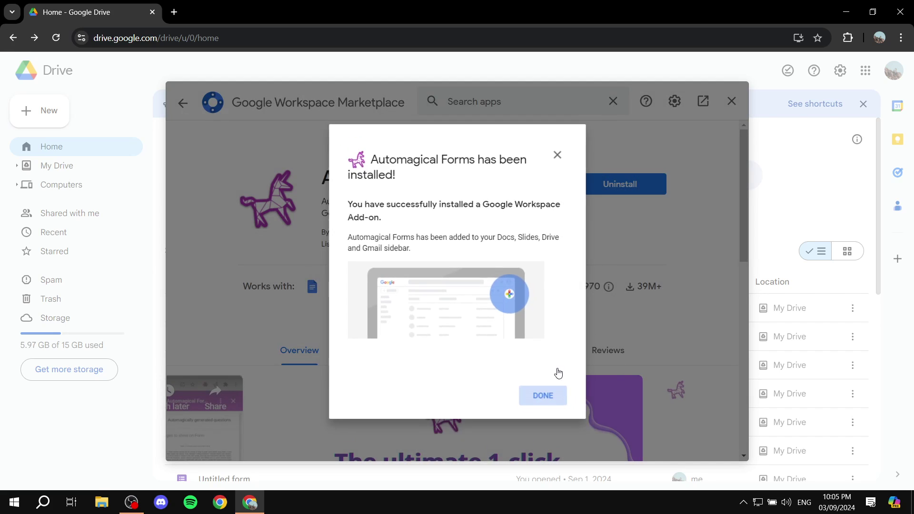
pyautogui.click(731, 101)
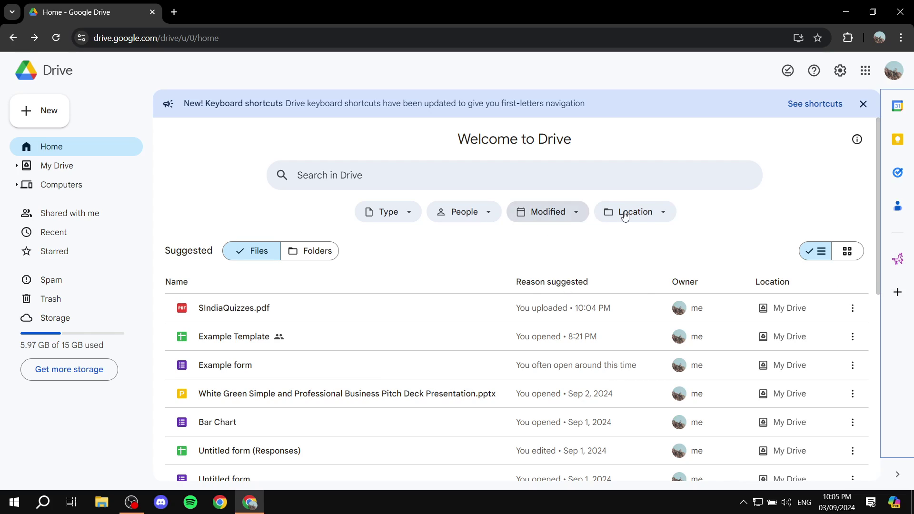
# Open Automagical Forms for SIndiaQuizzes.pdf and allow the add-on to access the file
pyautogui.click(897, 259)
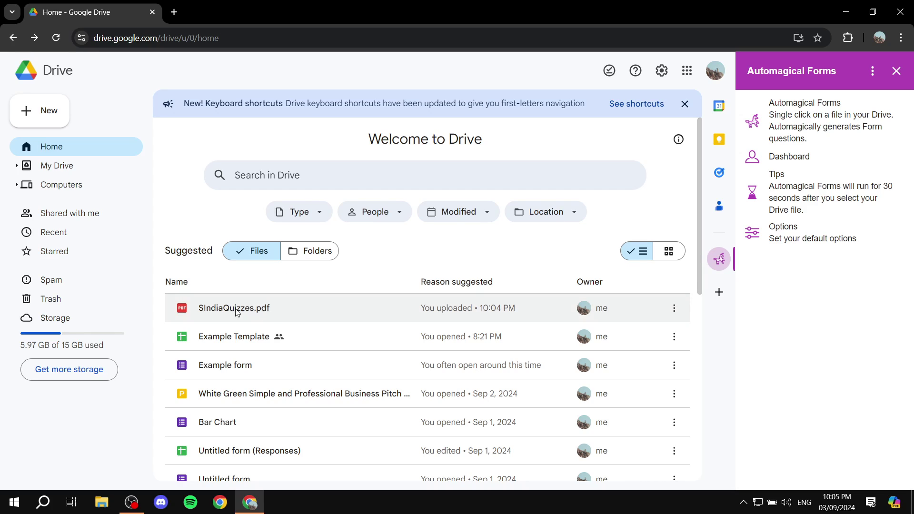
pyautogui.click(299, 309)
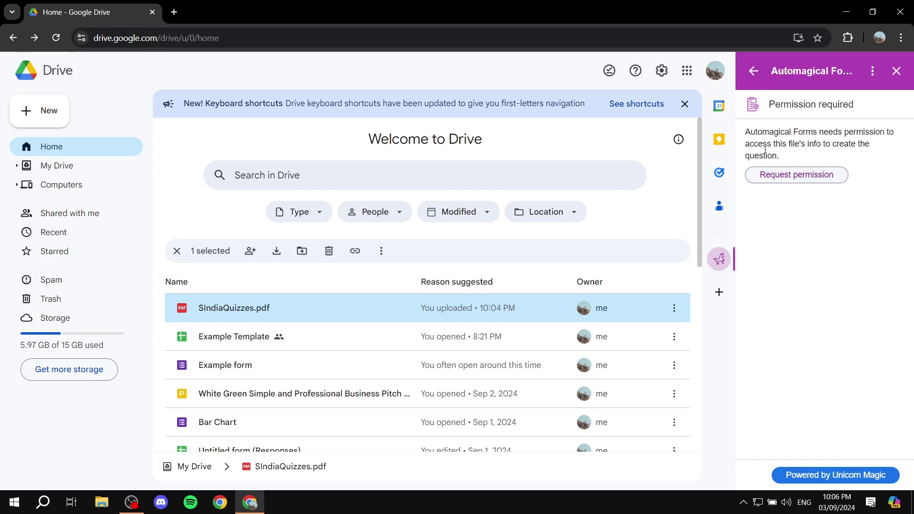
pyautogui.click(825, 175)
pyautogui.click(801, 176)
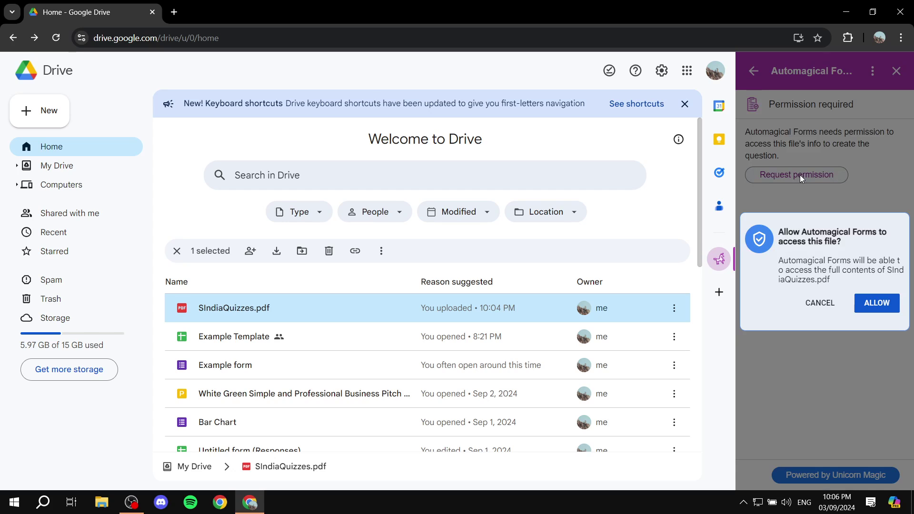
pyautogui.click(880, 307)
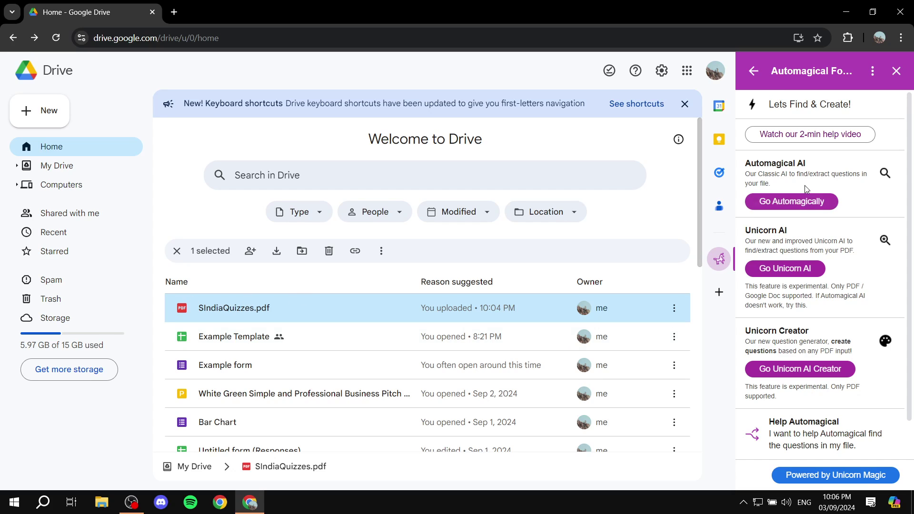
# Extract the questions from SIndiaQuizzes.pdf with Automagical AI and review the full list of selected questions
pyautogui.click(782, 204)
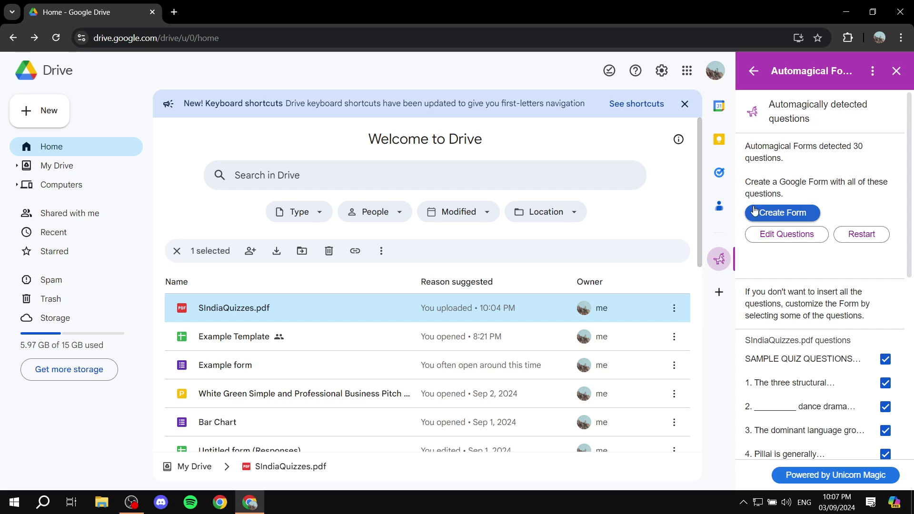
pyautogui.scroll(-3, 850, 333)
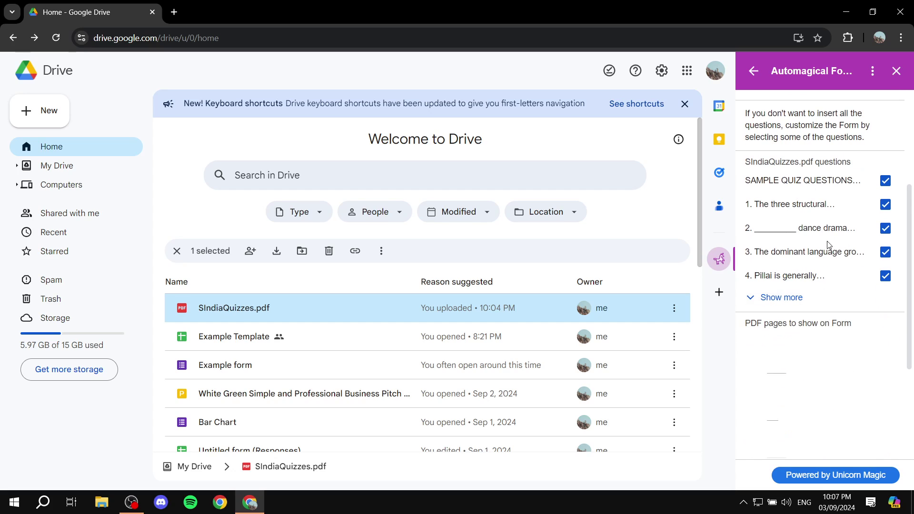
pyautogui.click(783, 297)
pyautogui.scroll(-5, 885, 205)
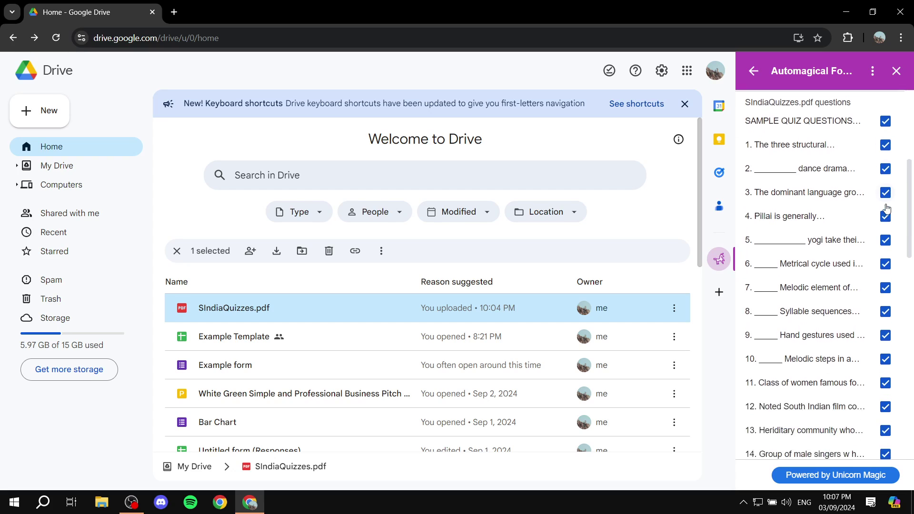
pyautogui.scroll(10, 875, 272)
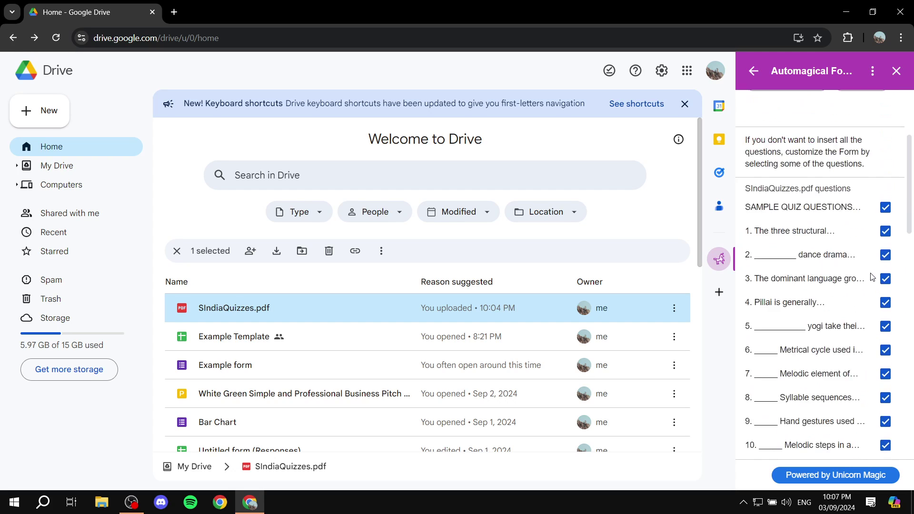
# Create a Google Form from all the detected questions and open it to look through the questions
pyautogui.click(778, 211)
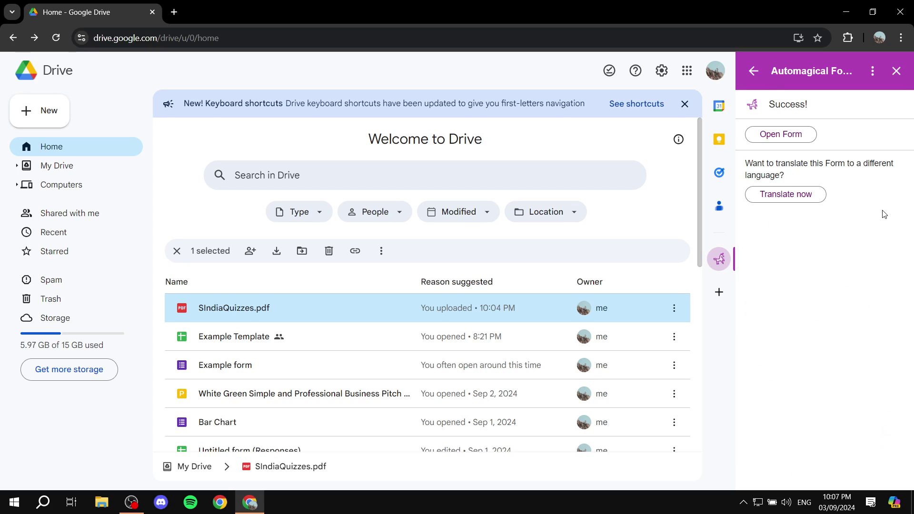
pyautogui.click(809, 141)
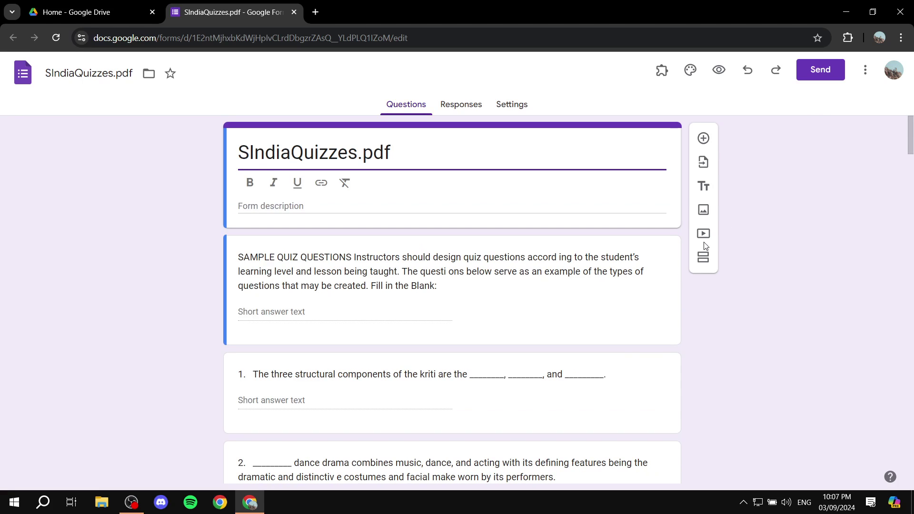
pyautogui.scroll(-10, 406, 126)
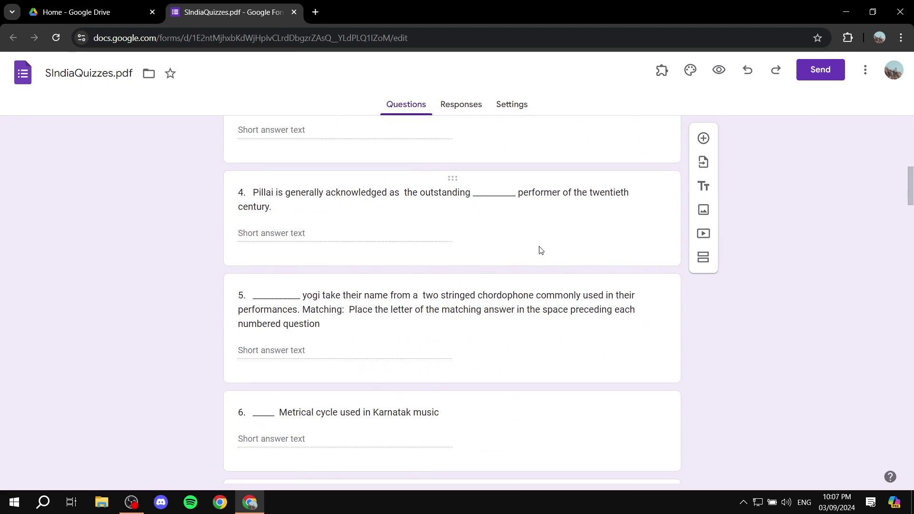